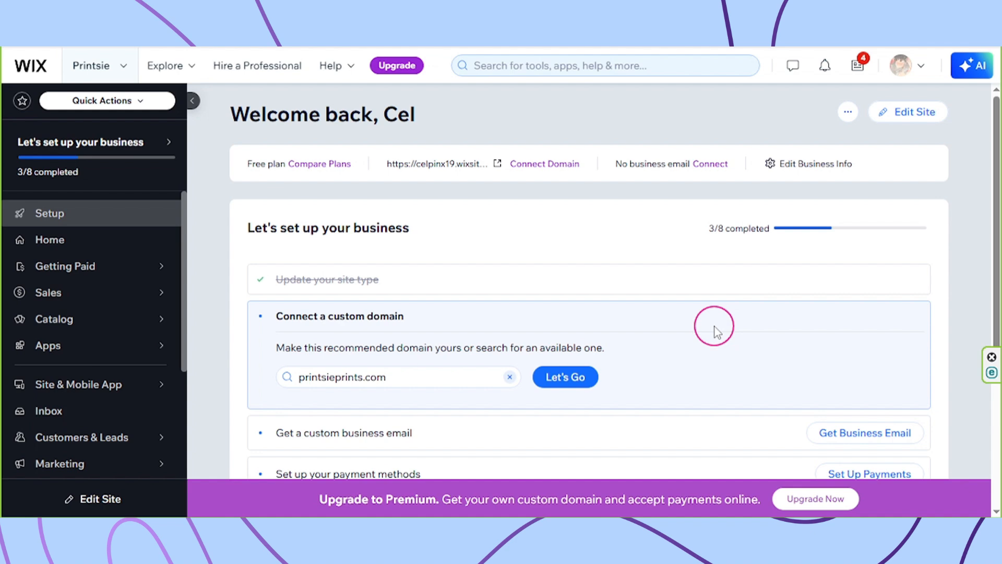
Open the custom automation "Form Submission Email" for editing from the site's Automations page.
scroll(136, 323, down, 2)
scroll(78, 397, down, 2)
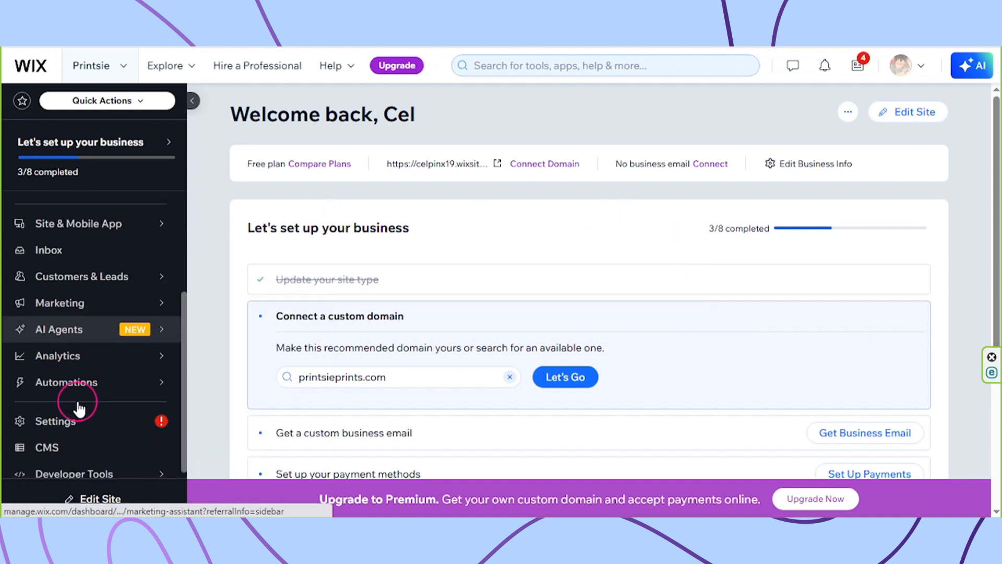
click(73, 371)
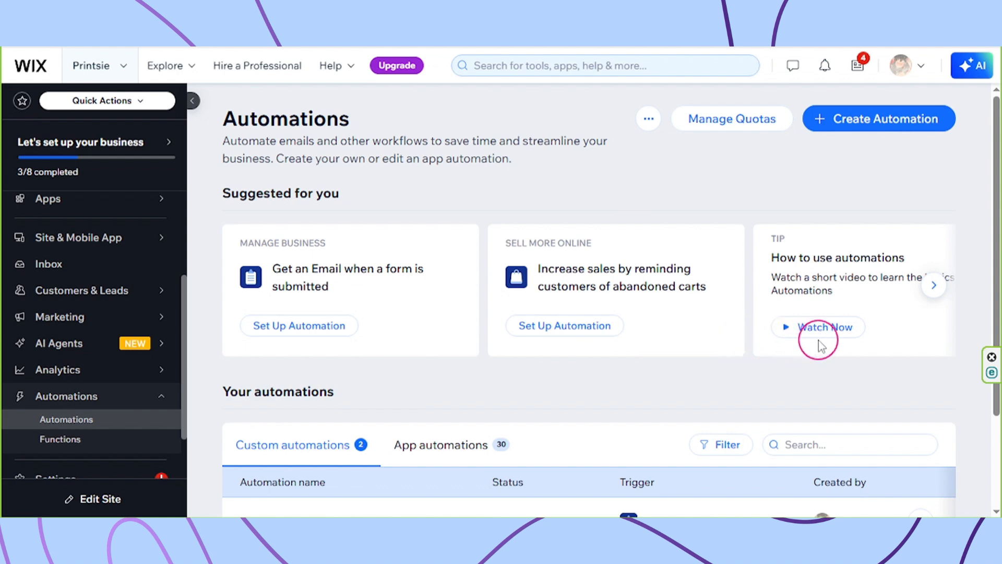
scroll(819, 340, down, 2)
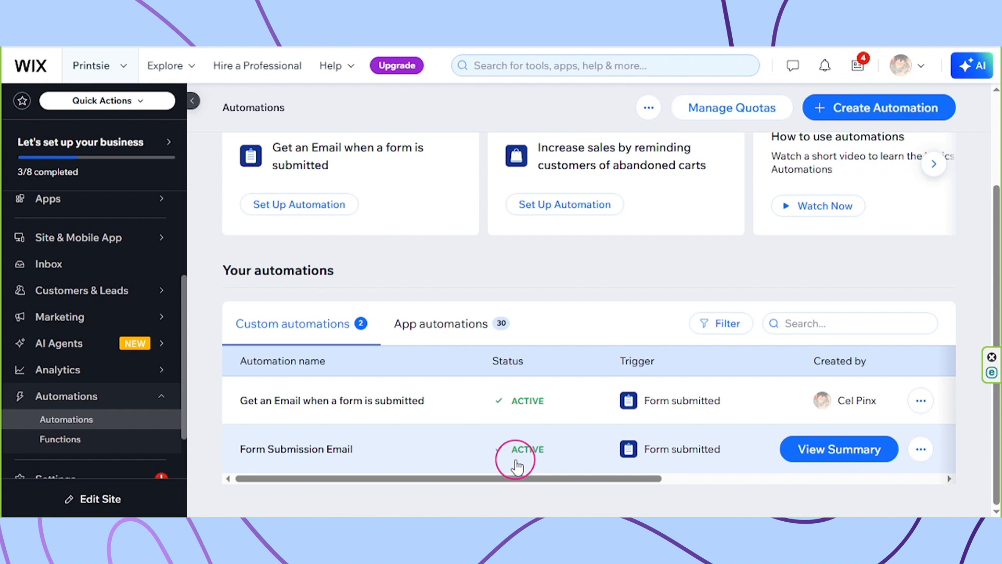
click(922, 450)
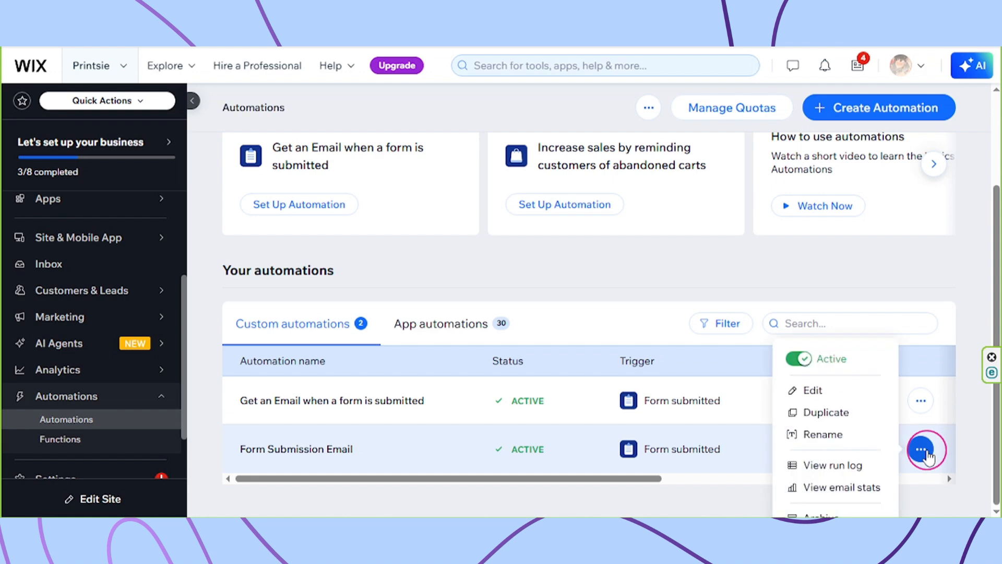
click(793, 389)
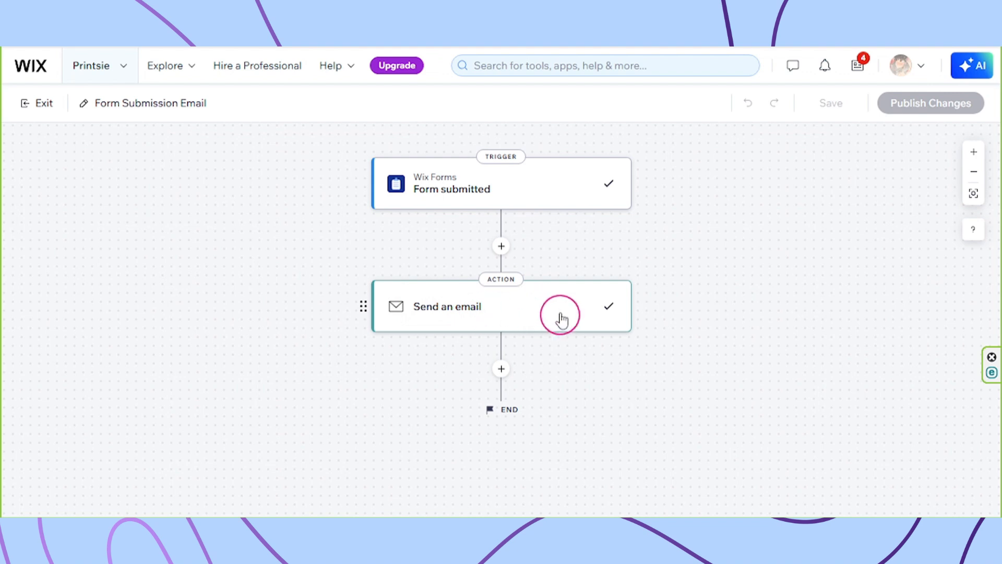
Open the "Thanks For Getting in Touch" email of the Send an email action for editing.
click(505, 311)
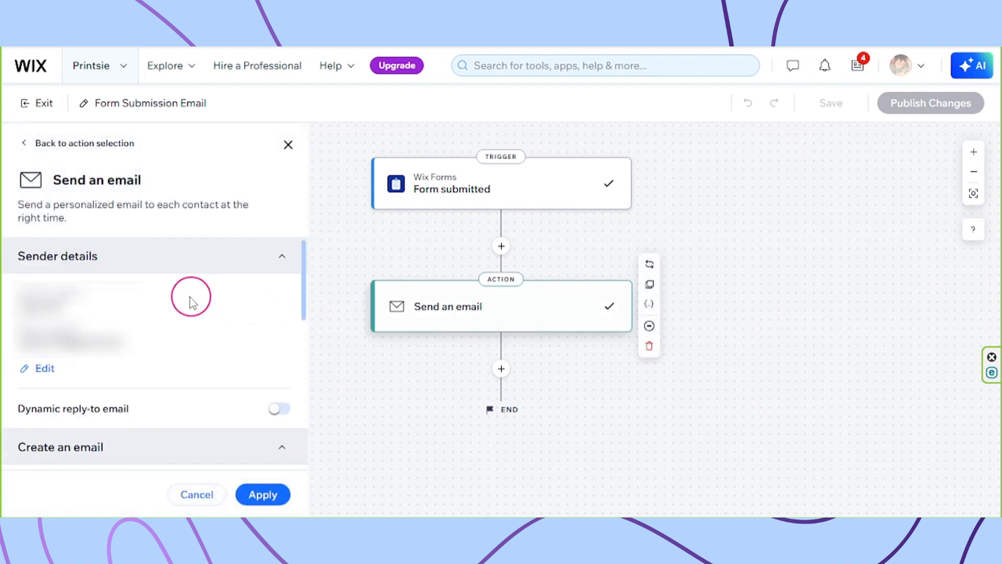
scroll(191, 303, down, 3)
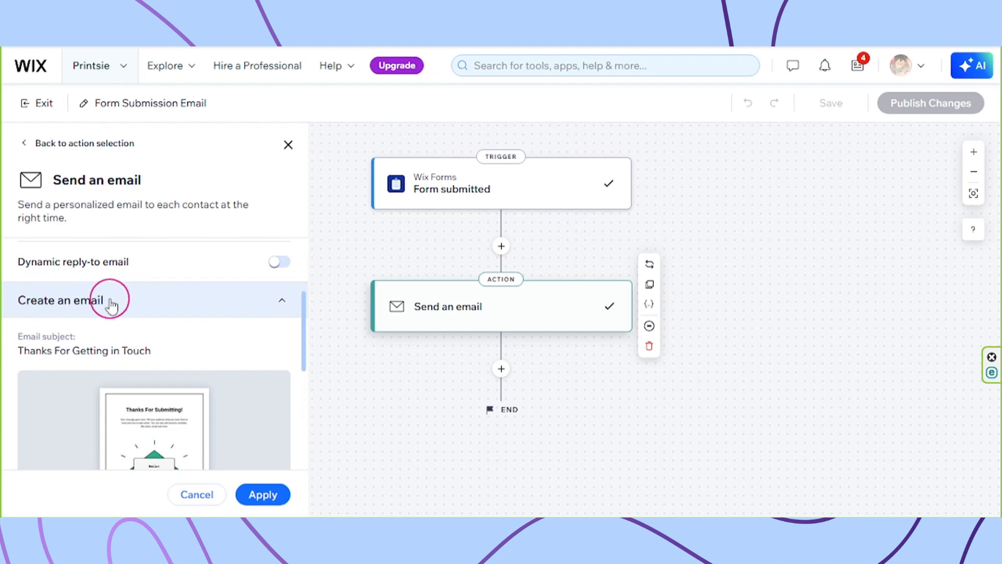
scroll(221, 298, down, 3)
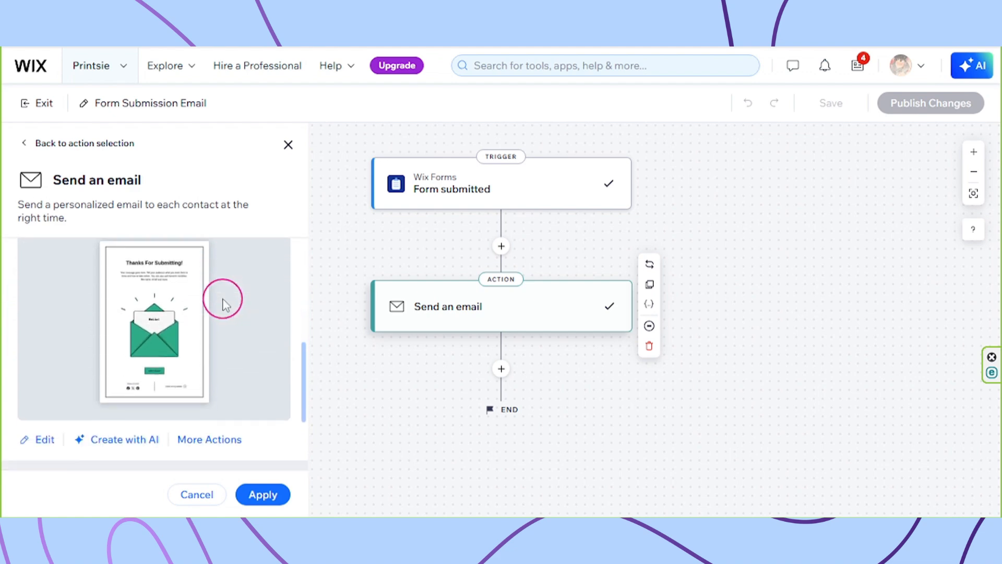
click(43, 441)
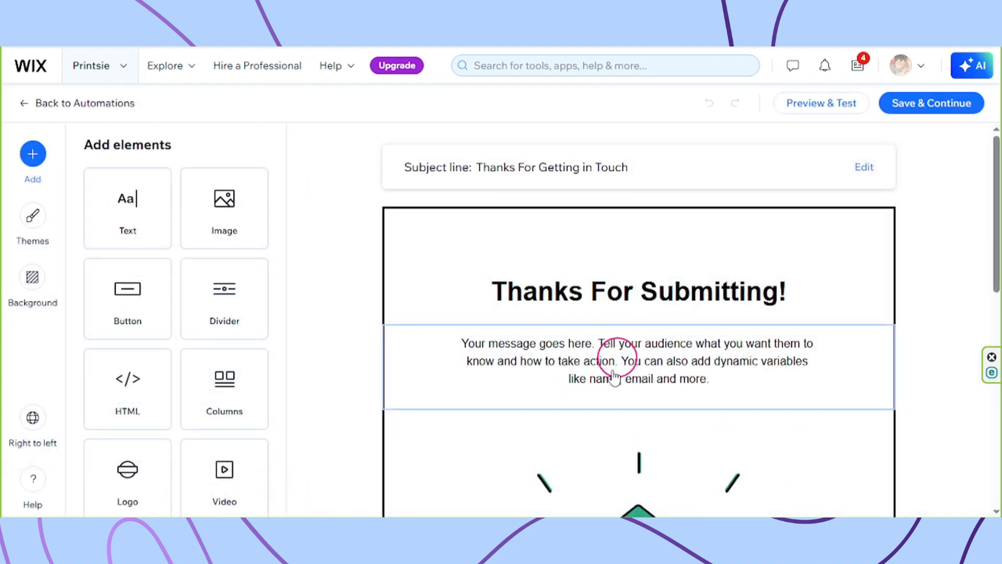
Insert the First name dynamic value at the start of the message paragraph, with fallback text "Hello, valued customer!".
click(689, 380)
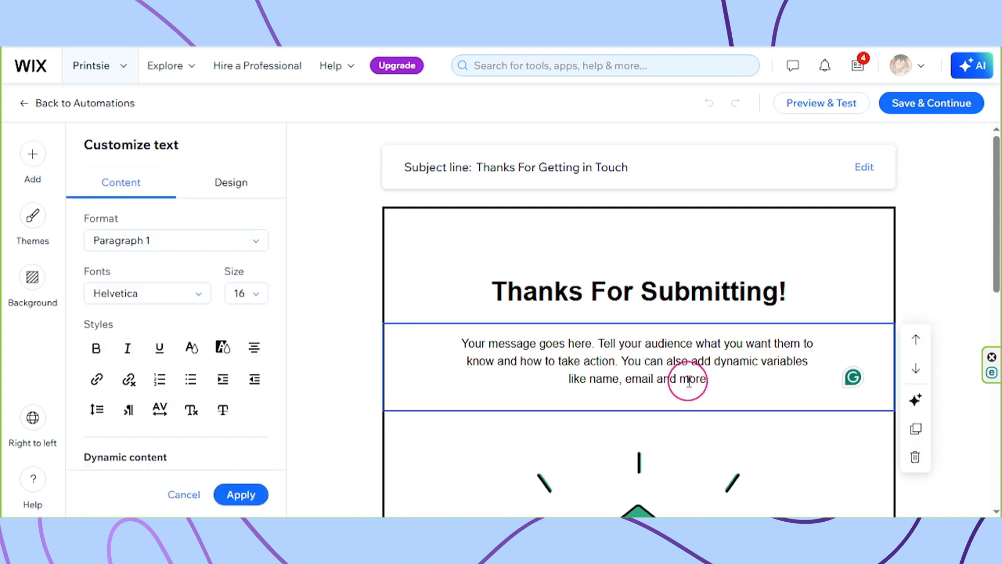
scroll(156, 335, down, 3)
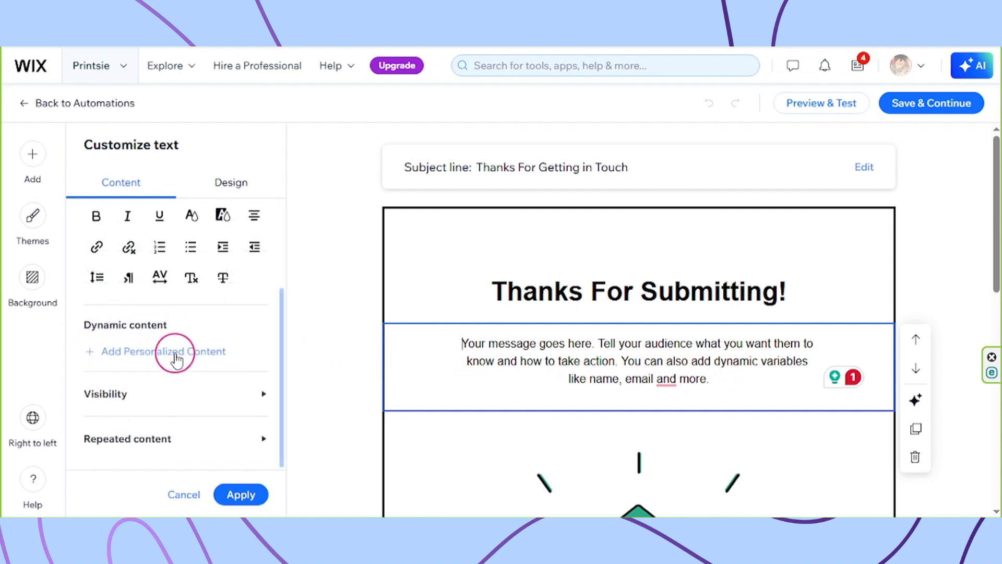
click(176, 360)
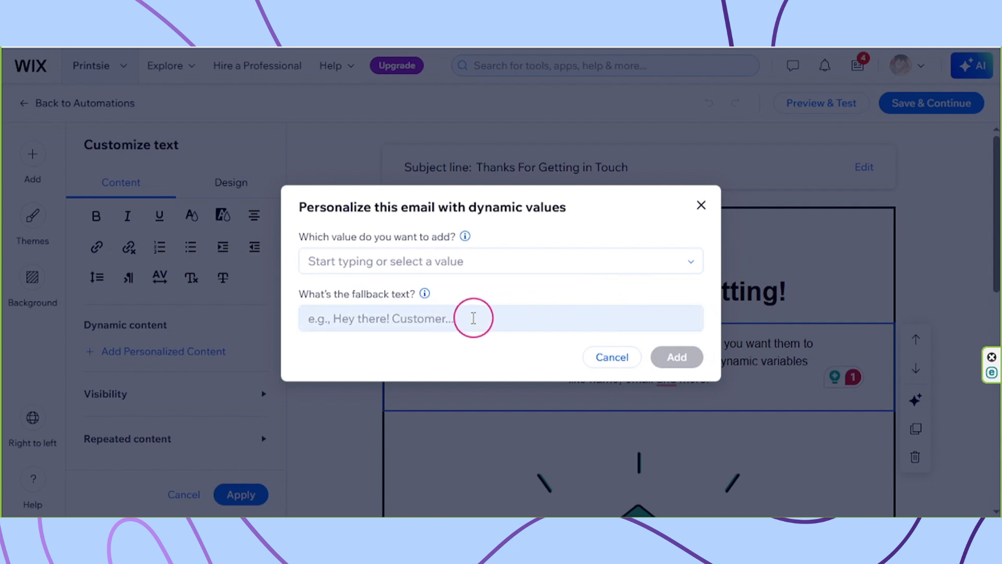
click(405, 261)
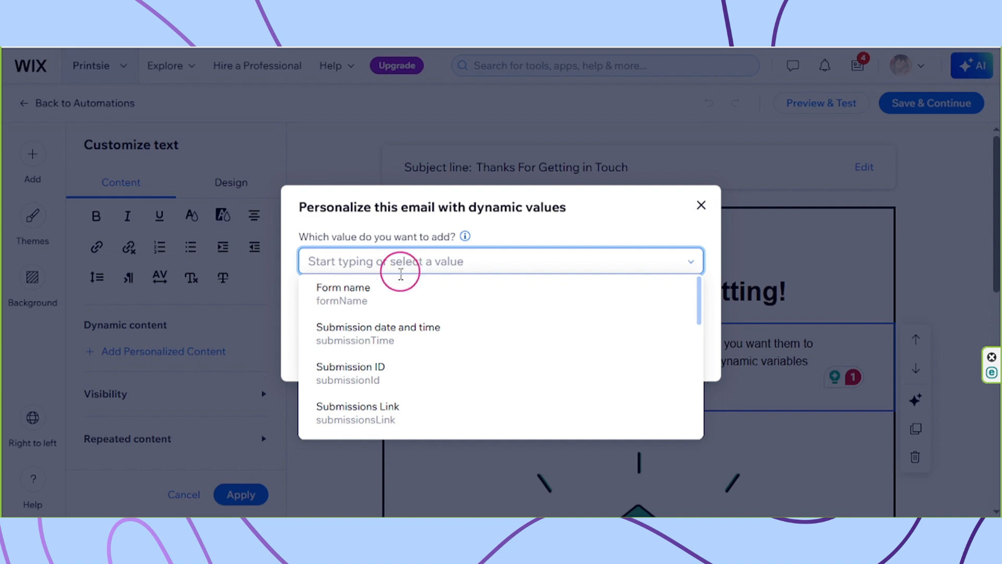
scroll(440, 323, down, 3)
click(397, 358)
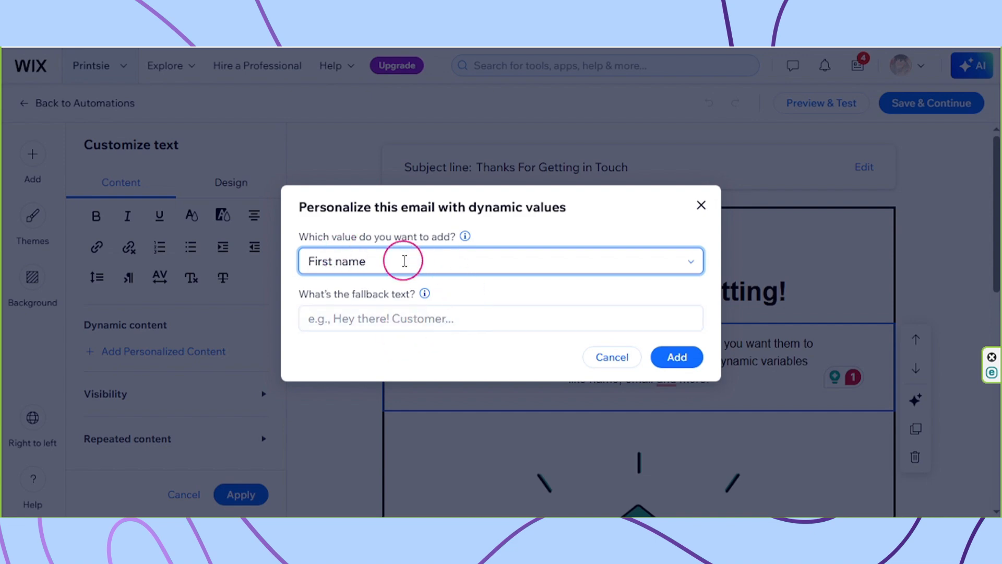
click(387, 318)
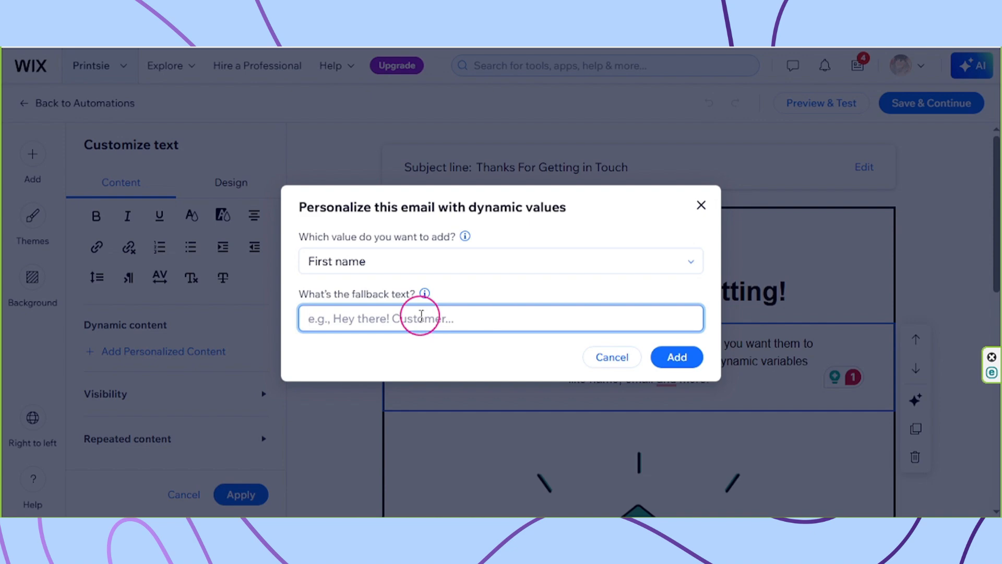
text(Hello, valued customer!)
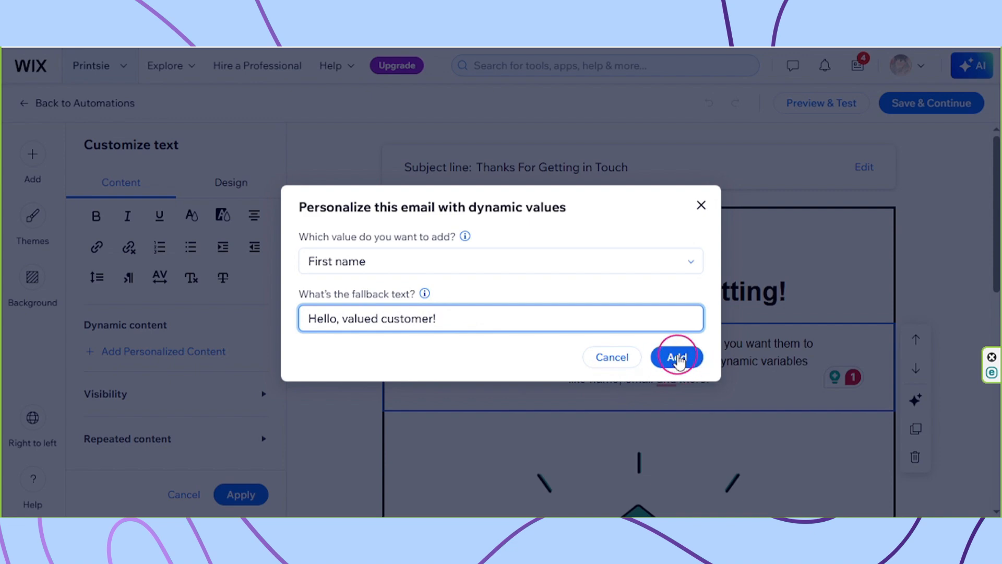
click(676, 359)
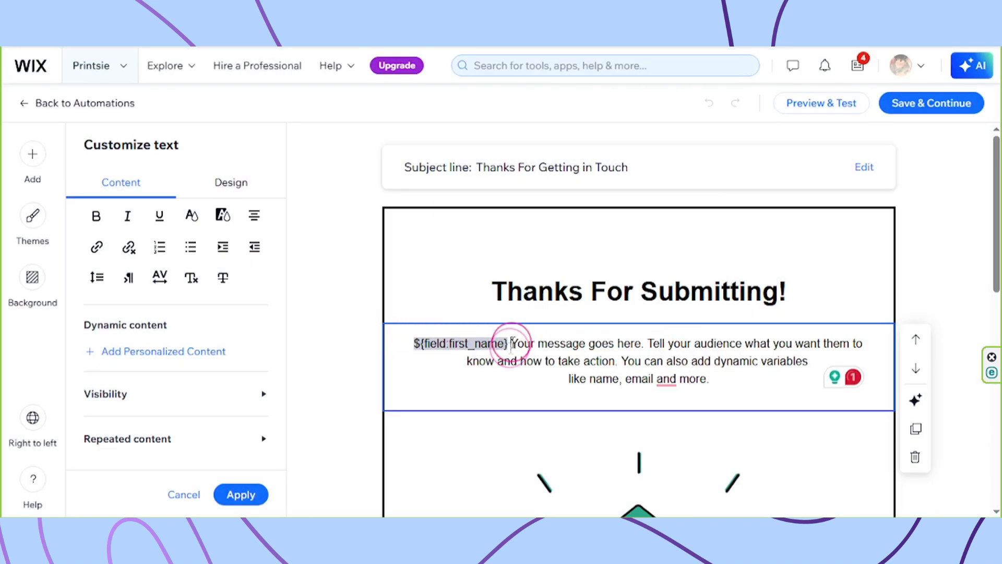
Replace the placeholder message after the first-name field with "Your form has been successfully received. Thank you for submitting your form :)".
drag(511, 343, 677, 370)
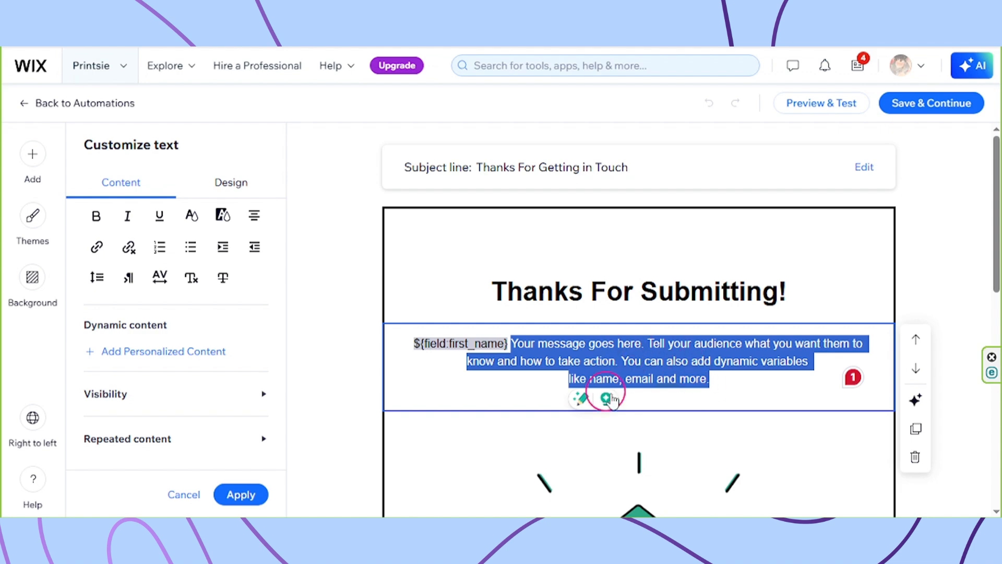
text(Your form has been successfully received. Thank you for submitting your form :))
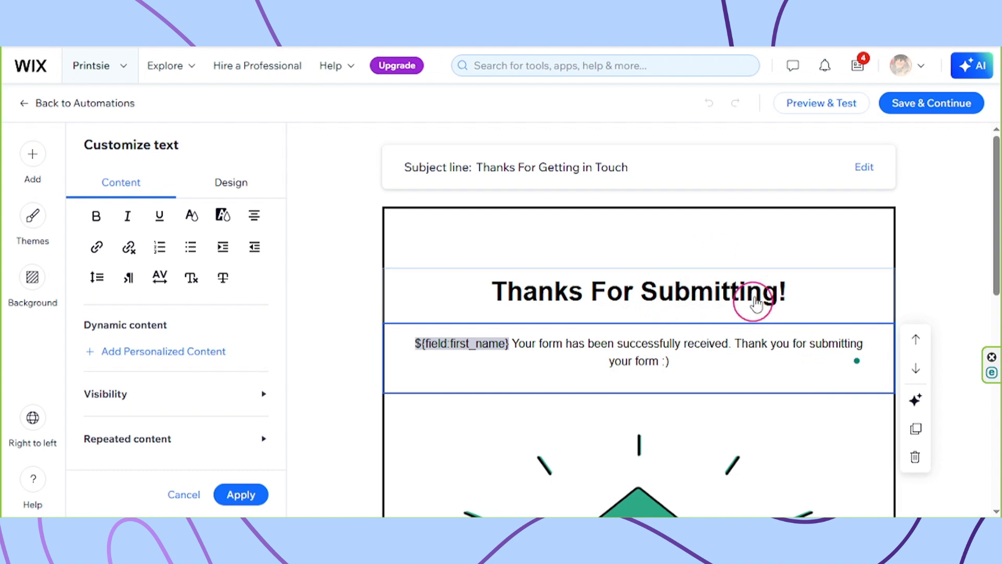
Delete the "Add a Button" button element below the envelope image from the email.
scroll(694, 324, down, 5)
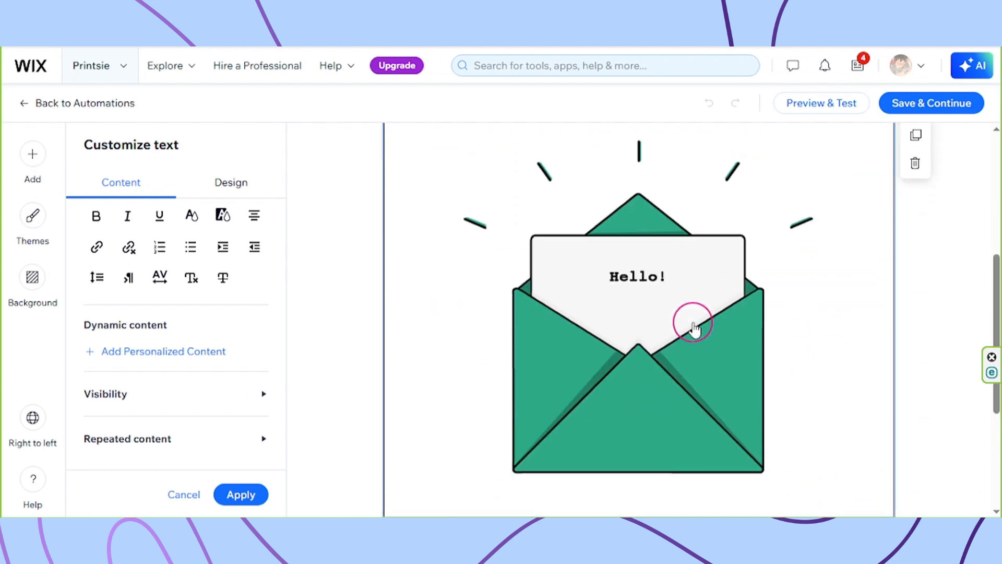
click(693, 328)
scroll(776, 349, up, 3)
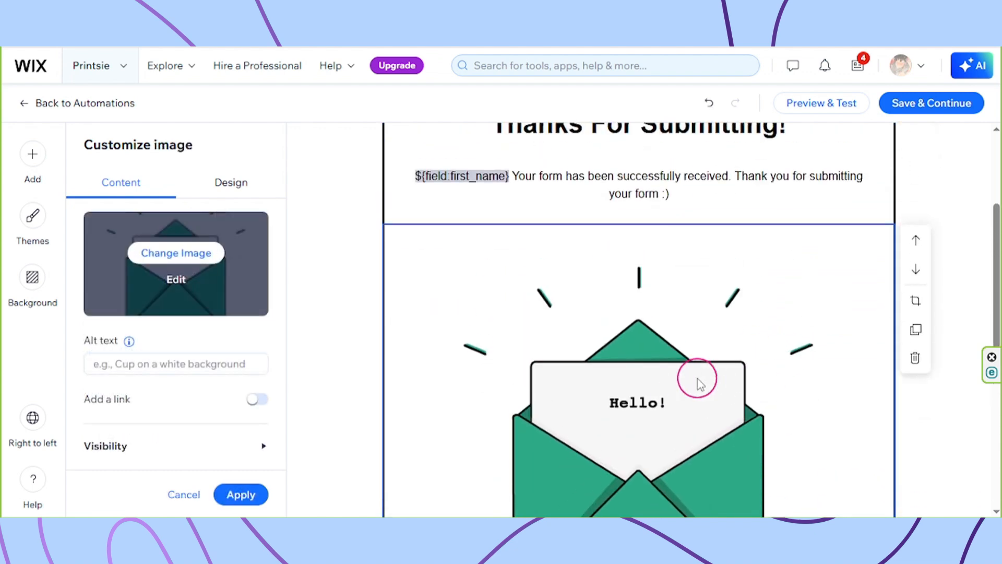
scroll(698, 383, down, 5)
click(765, 335)
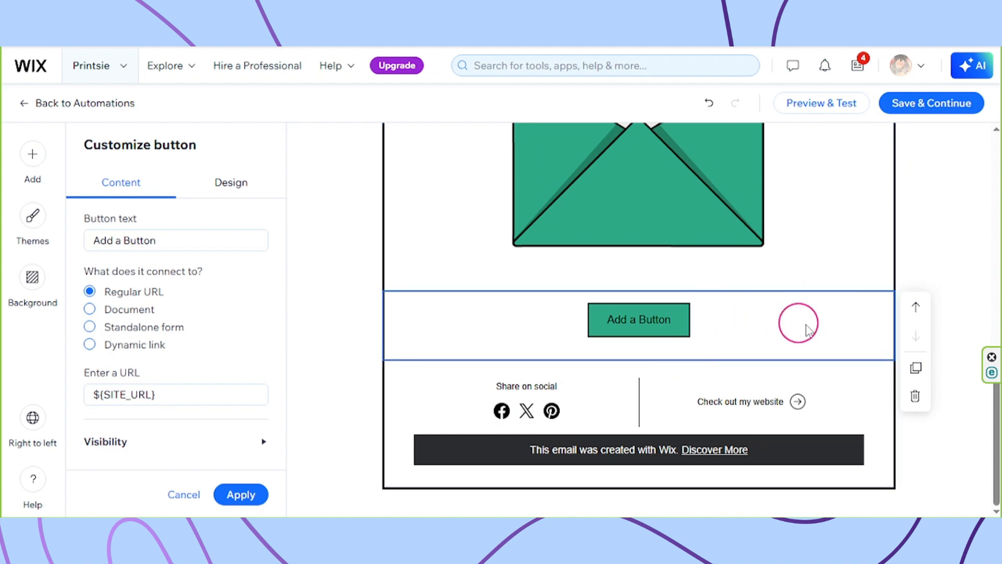
click(919, 400)
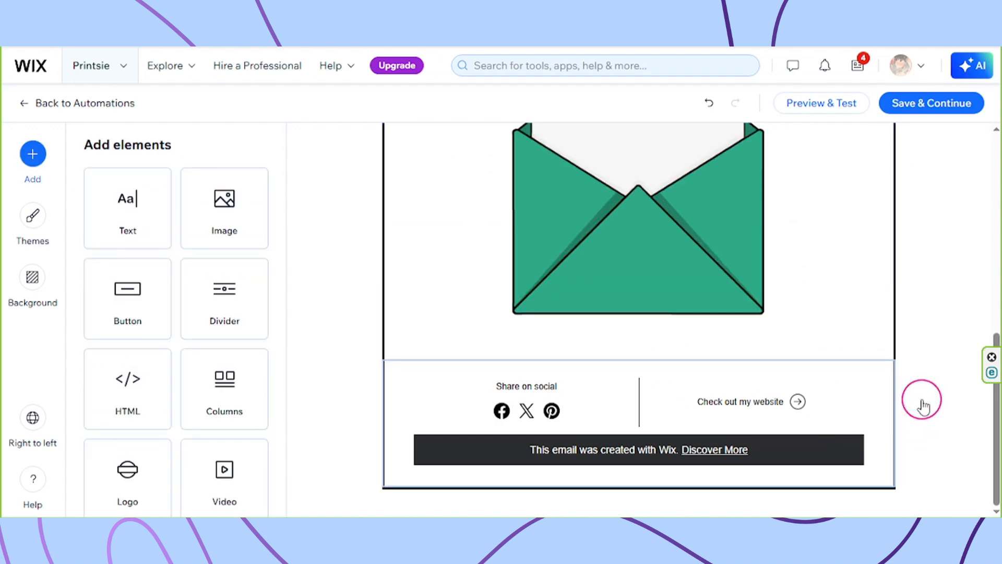
Review the email footer's content settings and the available email themes.
click(868, 398)
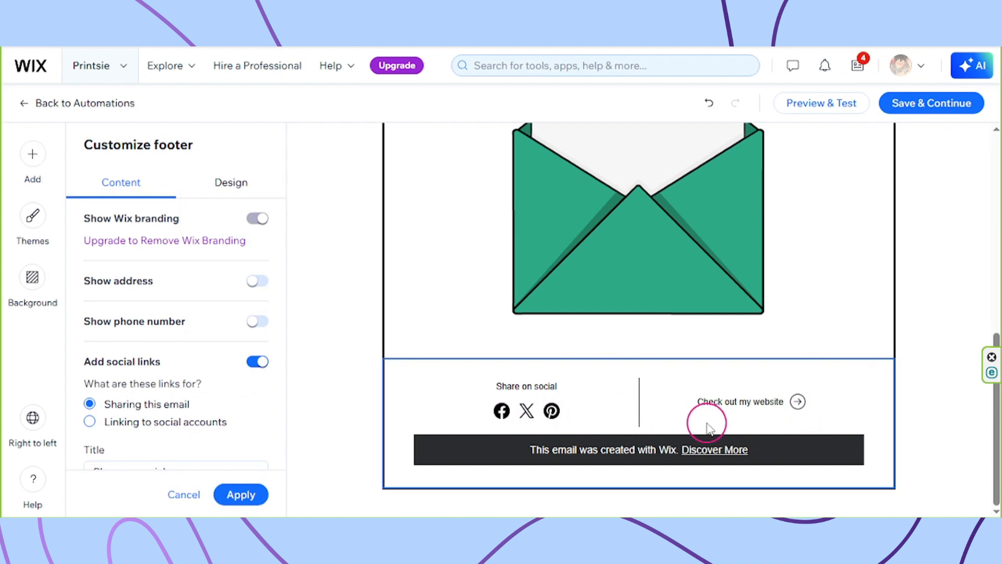
scroll(209, 308, down, 4)
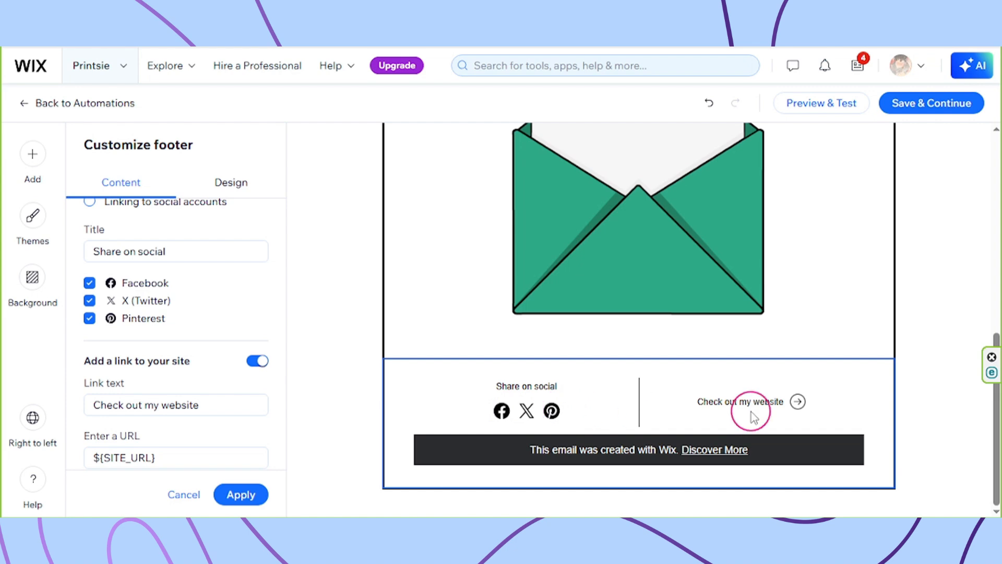
scroll(788, 431, up, 7)
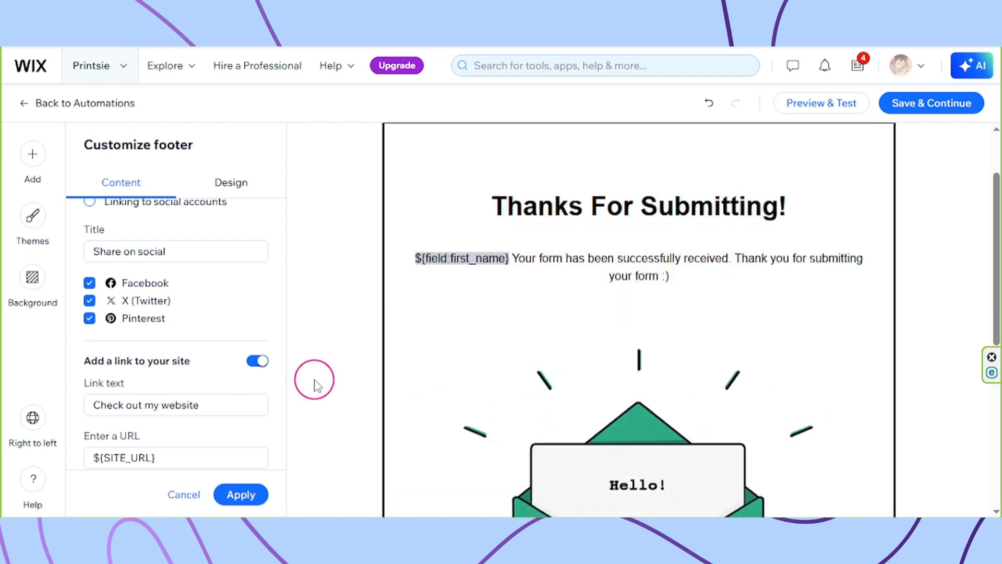
click(30, 222)
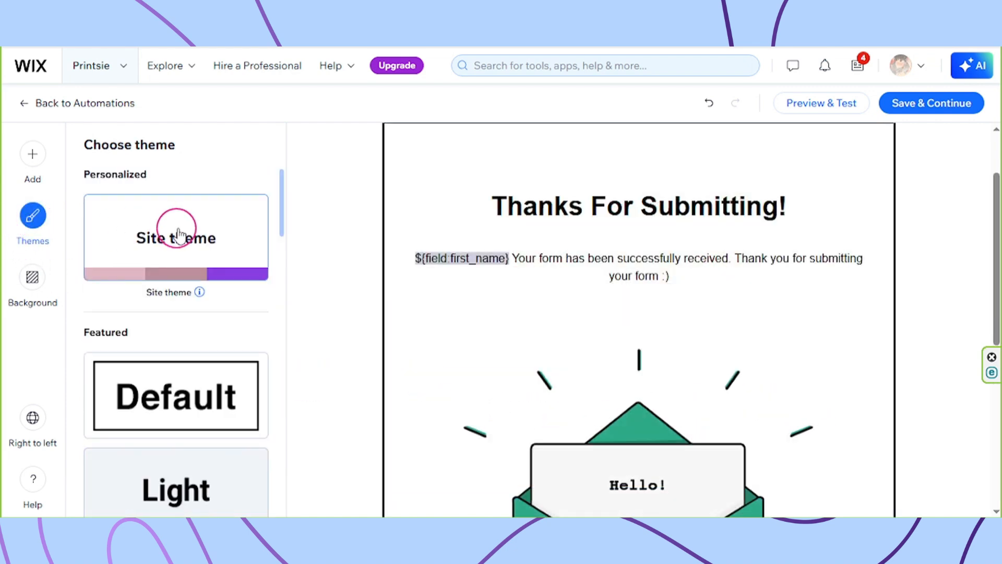
scroll(189, 399, down, 5)
Set the email background to the yellow grid pattern with dark green monstera leaves.
click(33, 277)
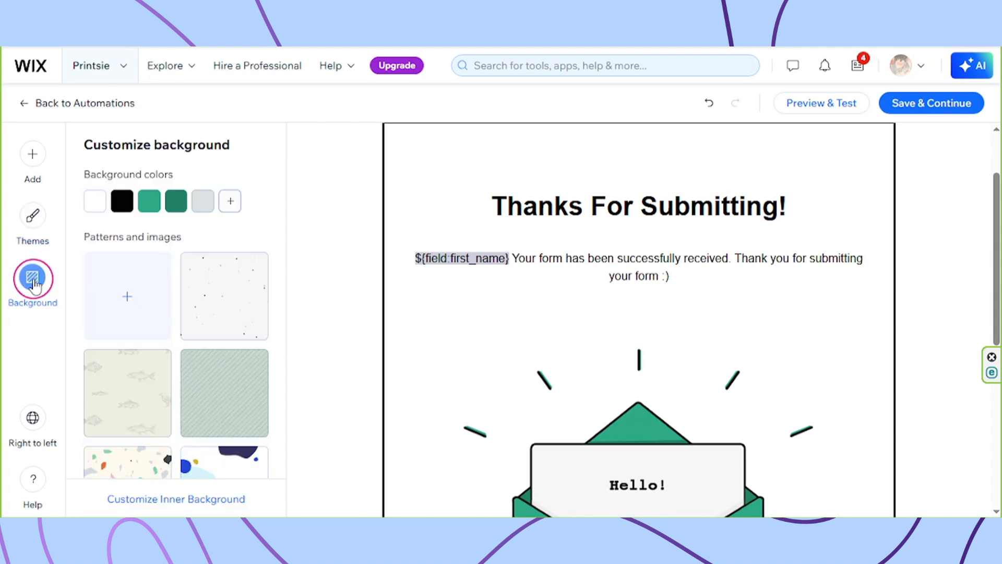
scroll(128, 393, down, 9)
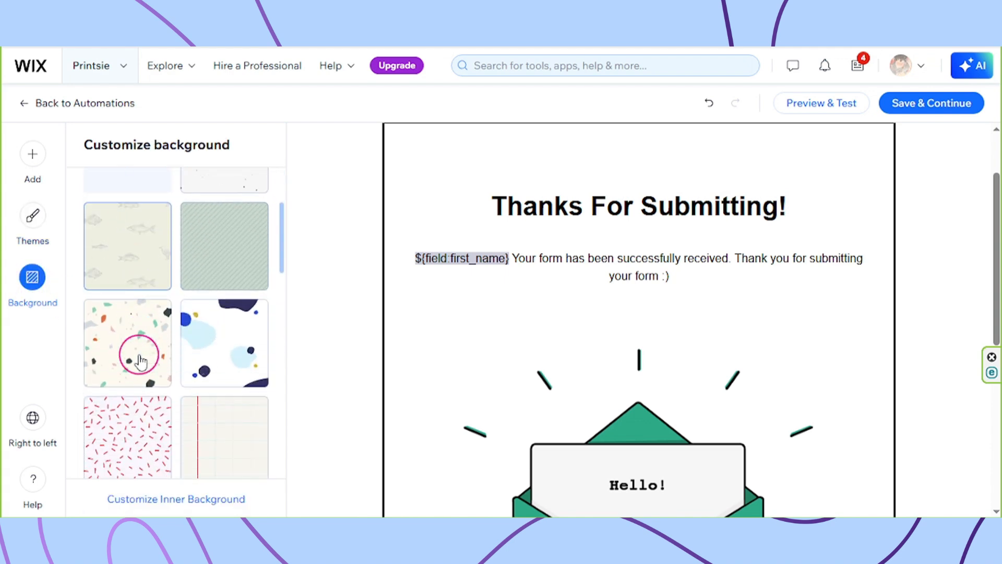
click(225, 386)
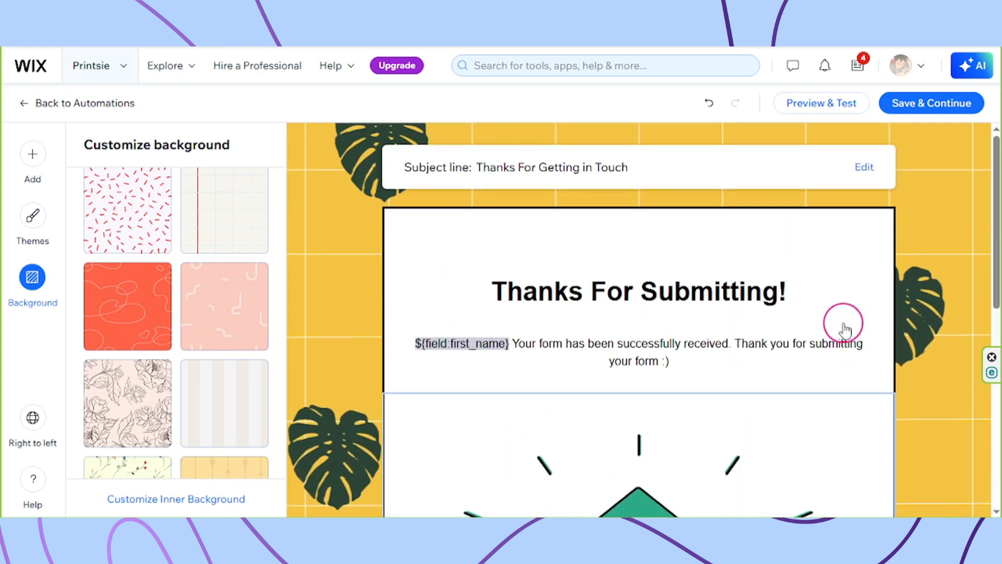
scroll(845, 329, down, 5)
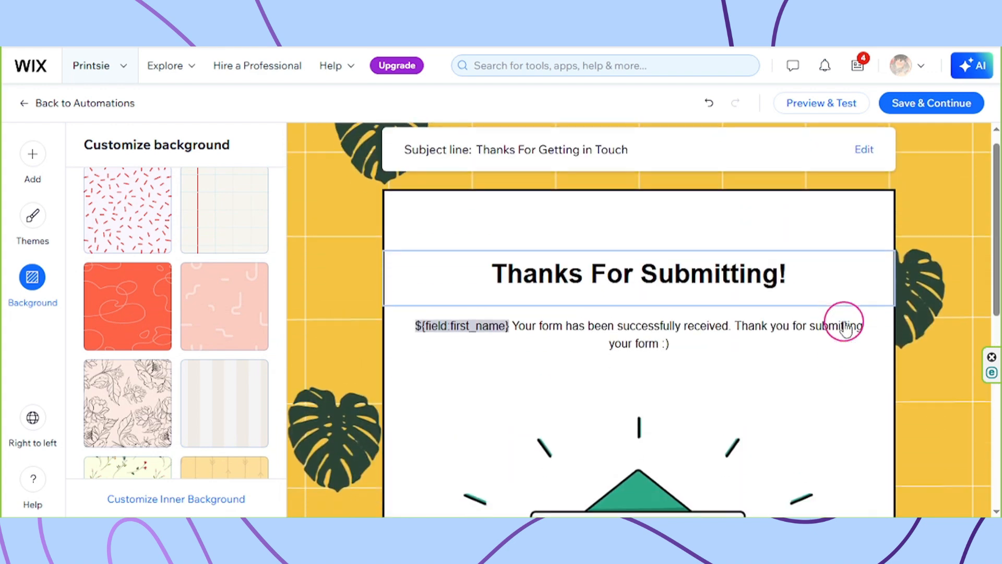
scroll(843, 326, up, 6)
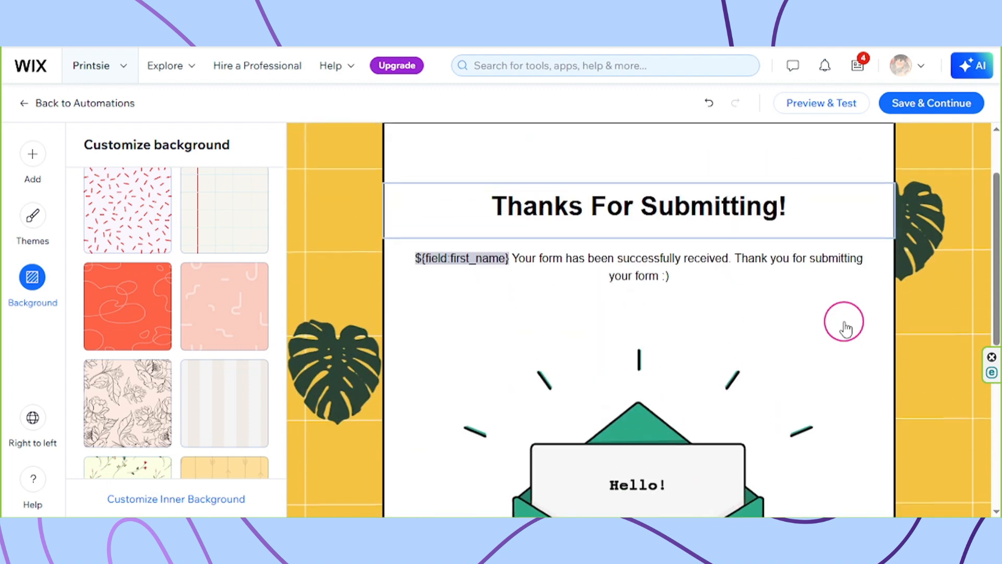
Save the edited email, apply it to the Send an email action, and publish the automation changes.
click(934, 104)
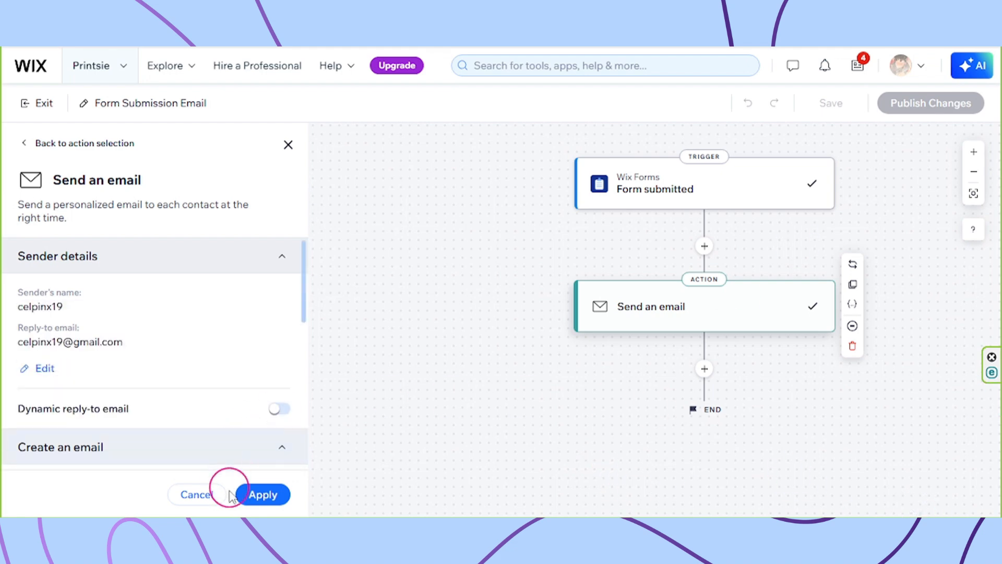
click(264, 495)
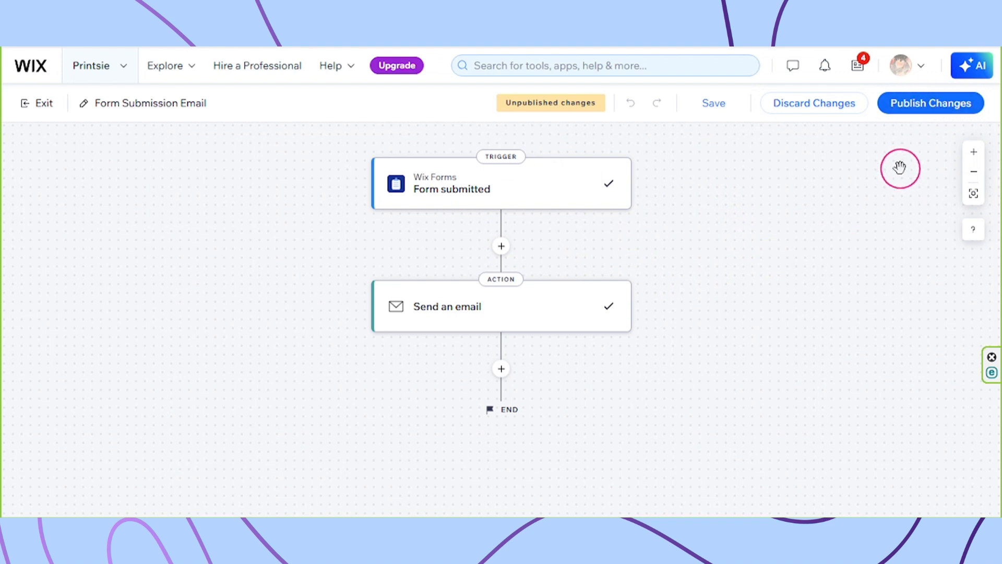
click(932, 105)
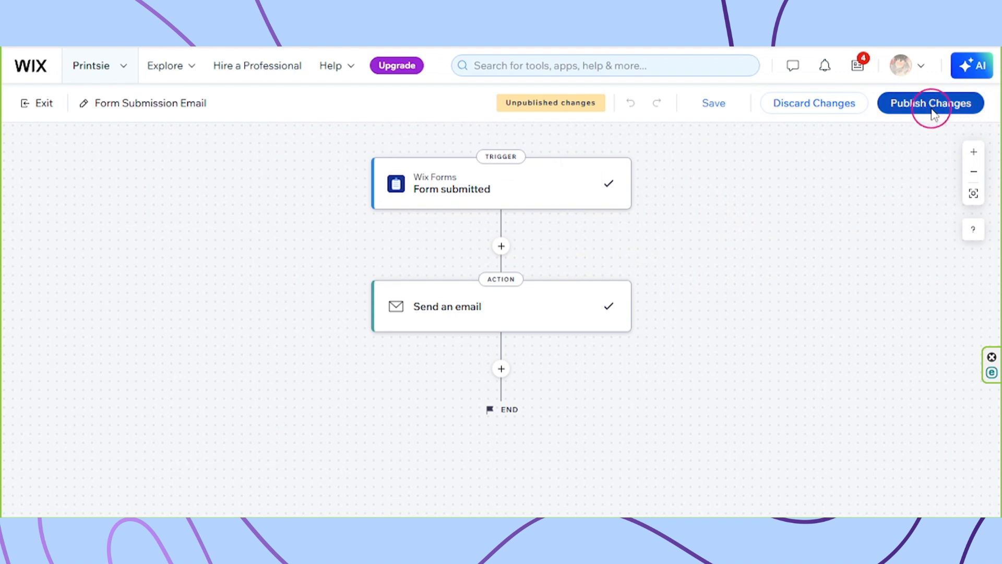